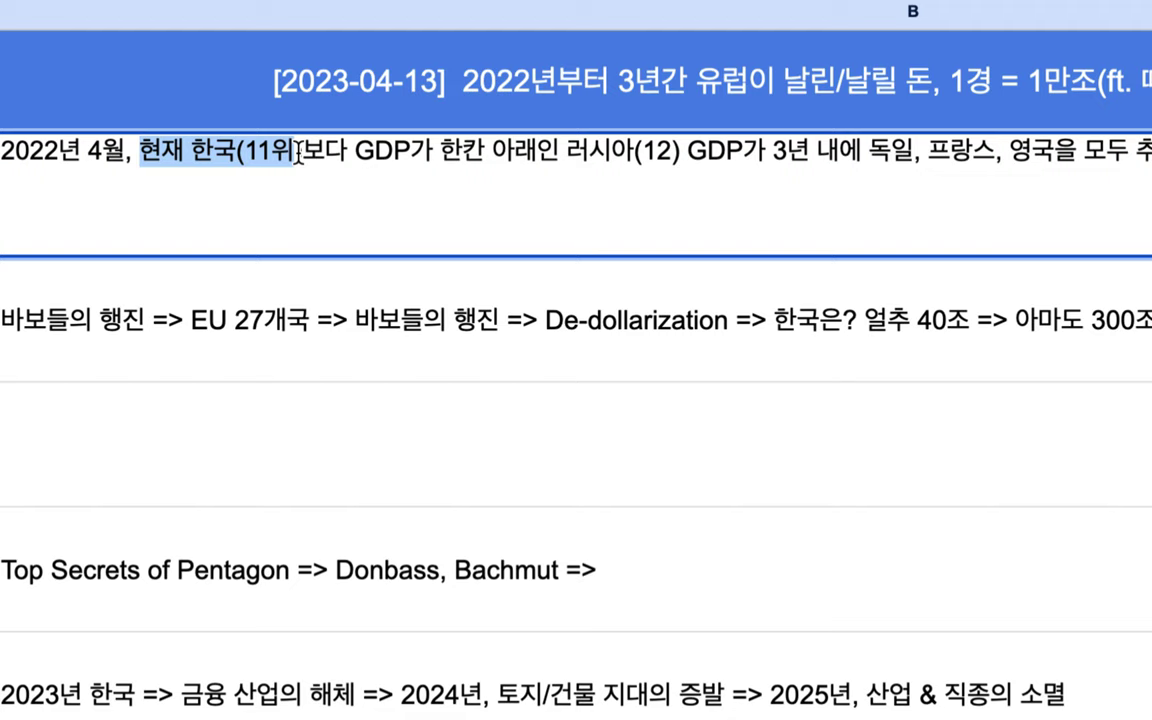
In cell B2, add the rank "(4위)" after 독일 and complete Russia's rank as "(12위)".
{"action": "left_click_drag", "start_coordinate": [298, 152], "coordinate": [349, 158]}
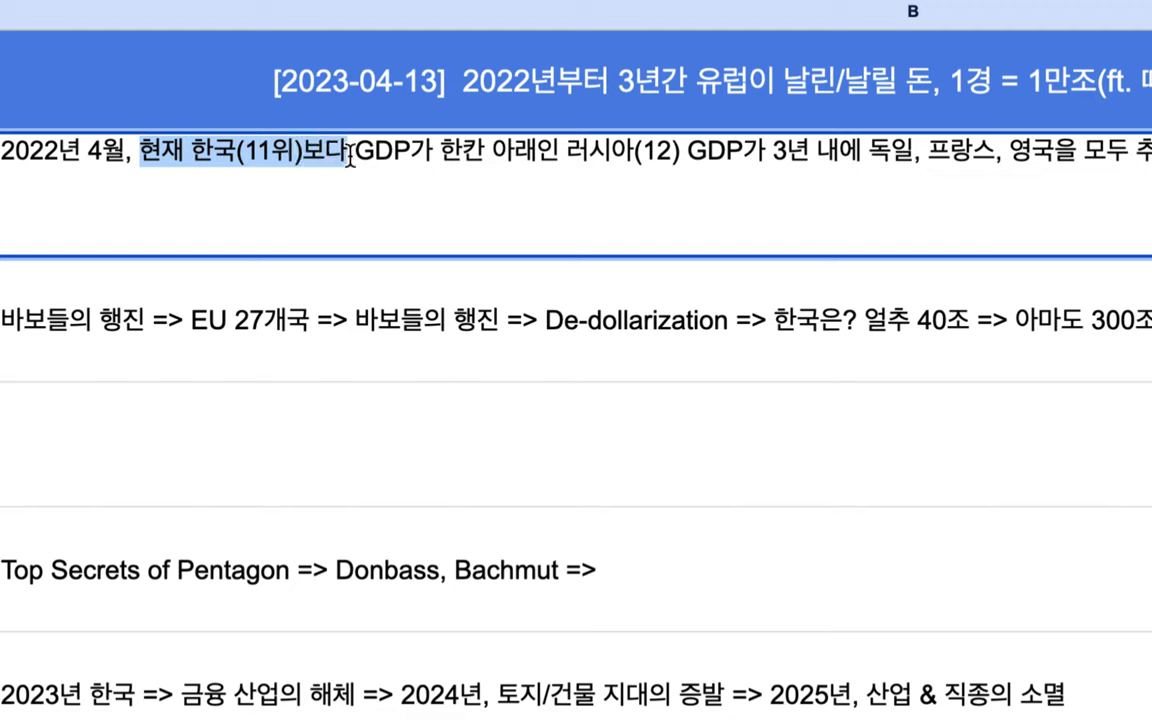
{"action": "left_click_drag", "start_coordinate": [589, 155], "coordinate": [726, 157]}
{"action": "left_click_drag", "start_coordinate": [888, 158], "coordinate": [1055, 160]}
{"action": "left_click", "coordinate": [880, 157]}
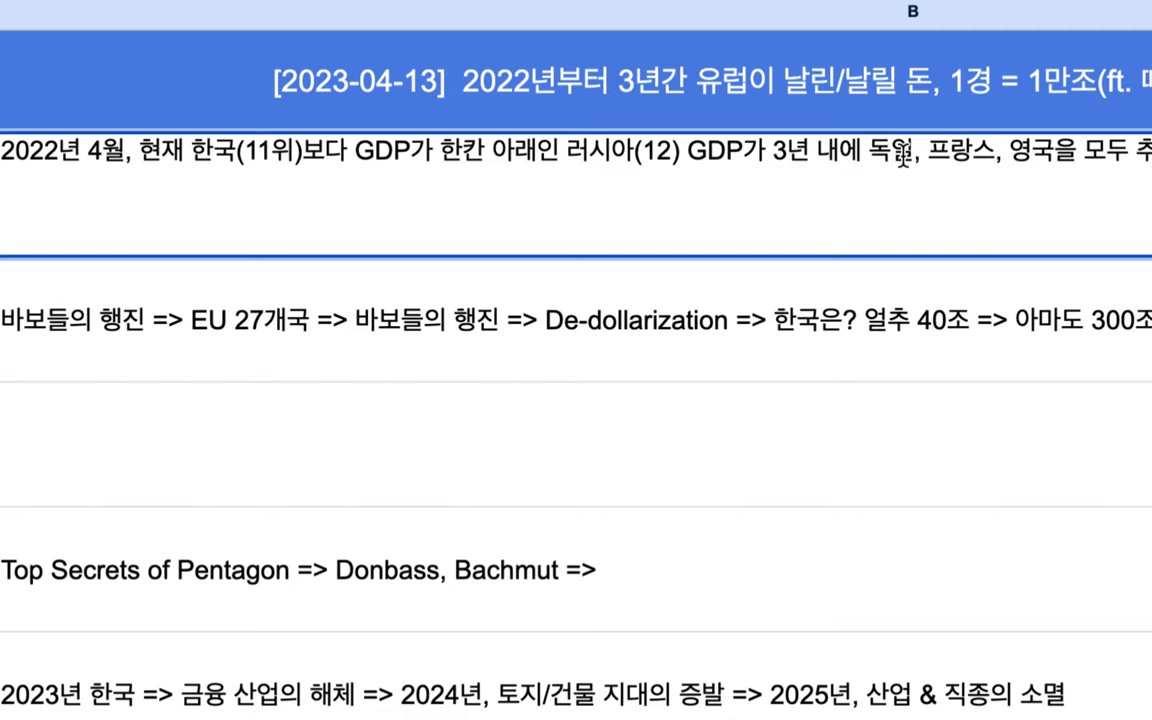
{"action": "type", "text": "(4위)"}
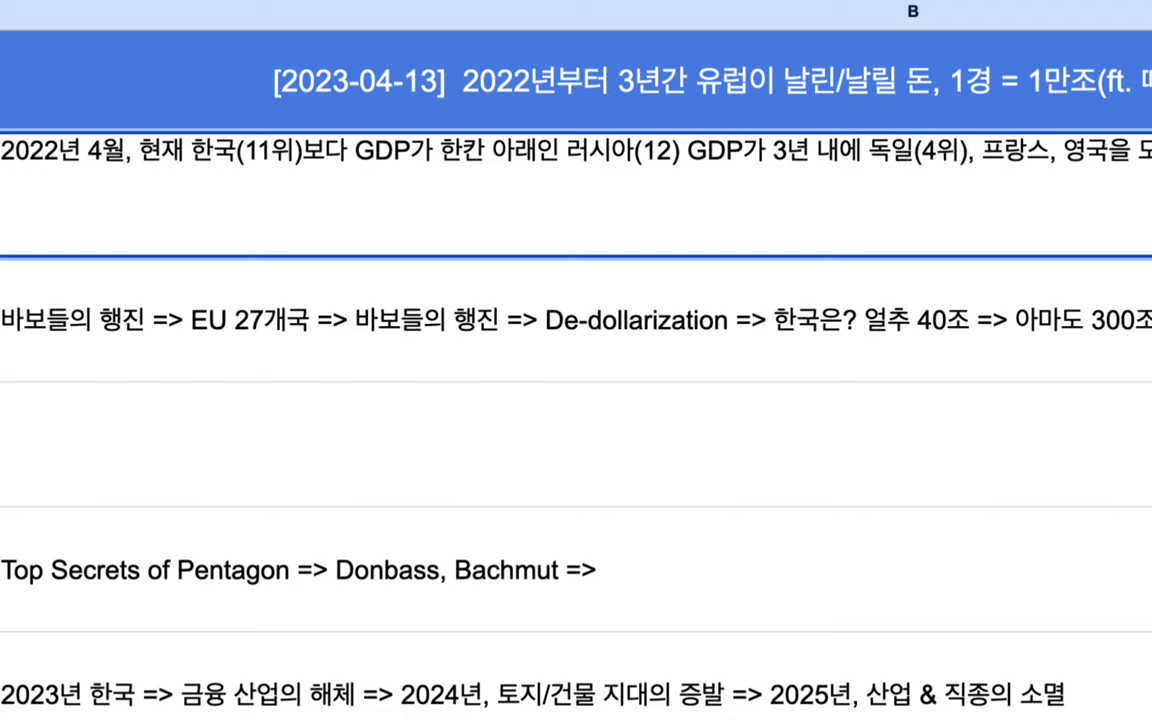
{"action": "left_click", "coordinate": [664, 143]}
{"action": "type", "text": "위"}
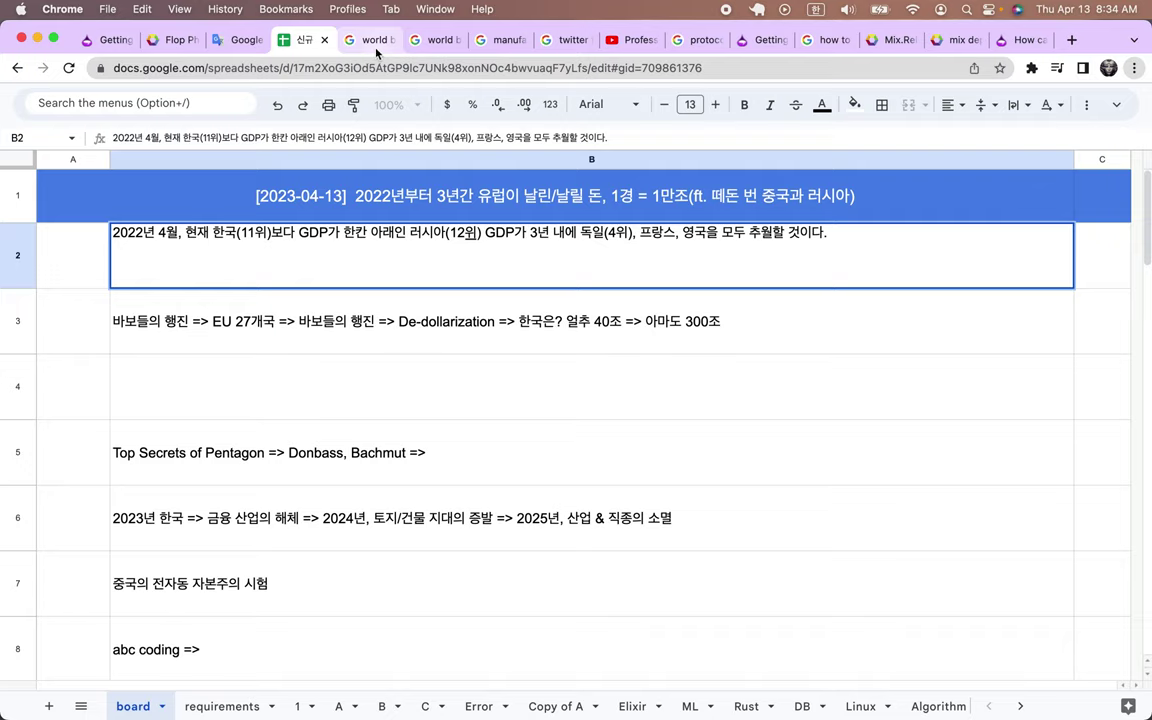
Examine the World's Biggest Economies Over Time chart in the World Bank GDP forecast results and return to cell B3 of the spreadsheet.
{"action": "left_click", "coordinate": [374, 40]}
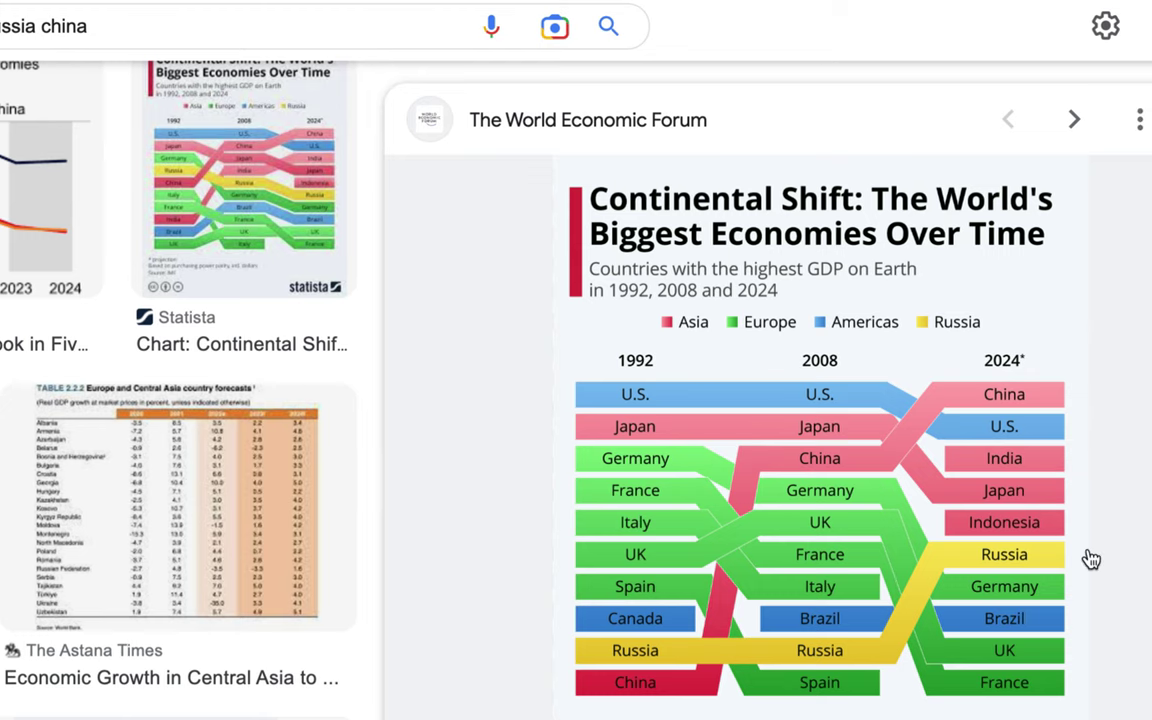
{"action": "scroll", "coordinate": [1085, 566], "scroll_direction": "down", "scroll_amount": 1}
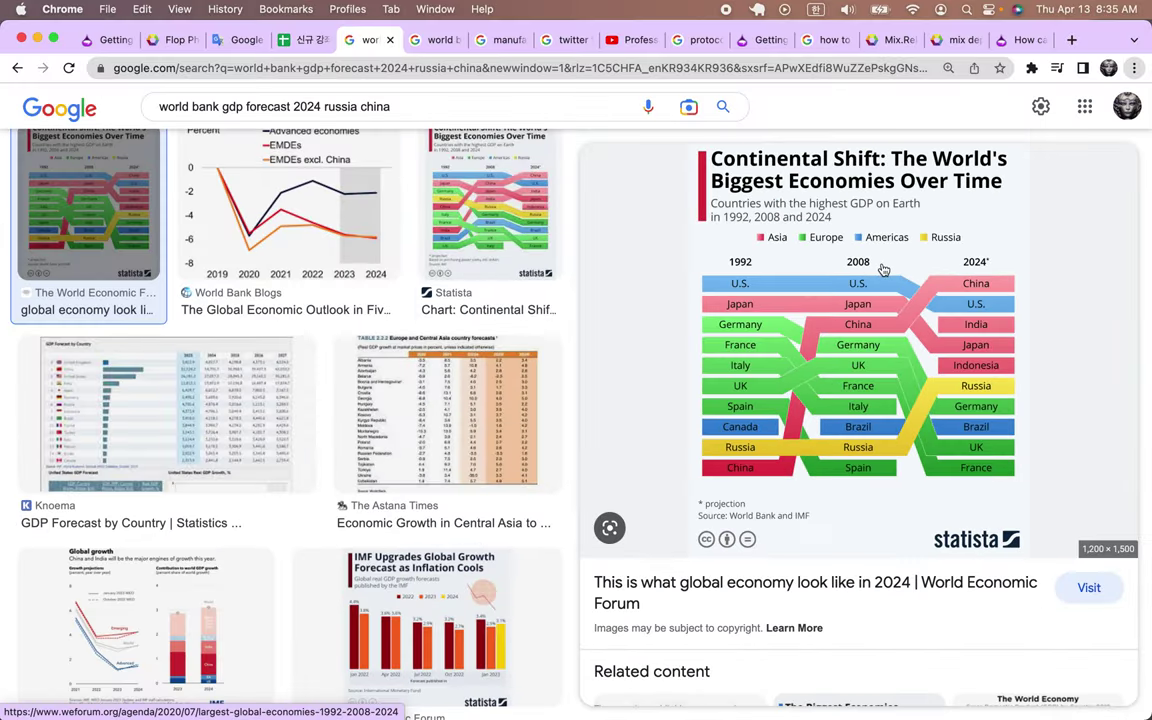
{"action": "left_click", "coordinate": [308, 44]}
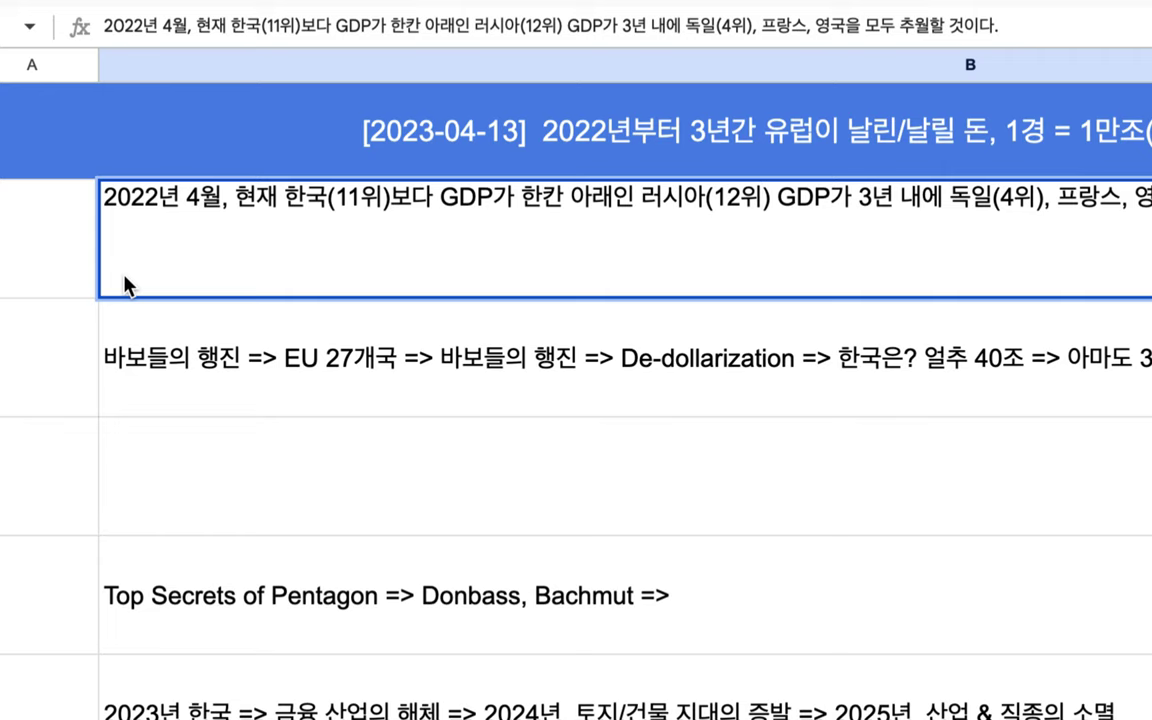
{"action": "left_click", "coordinate": [149, 380]}
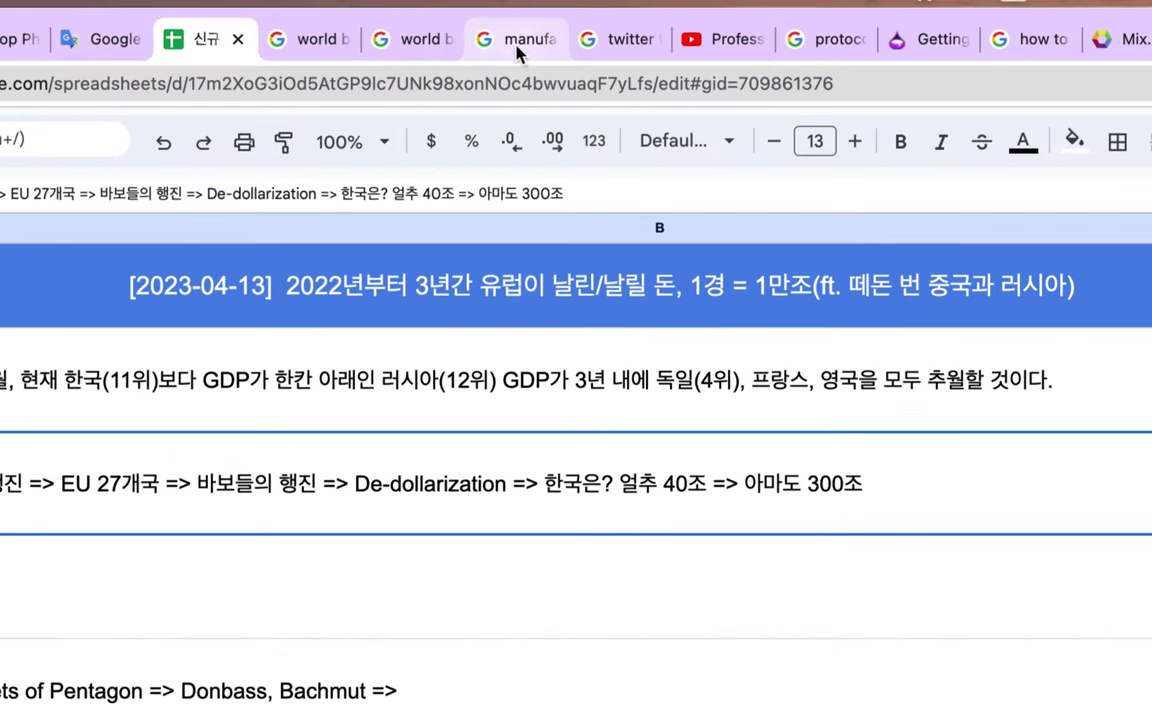
Replace the World Bank GDP forecast query with a Google search for "eu gdp 2021".
{"action": "left_click", "coordinate": [309, 44]}
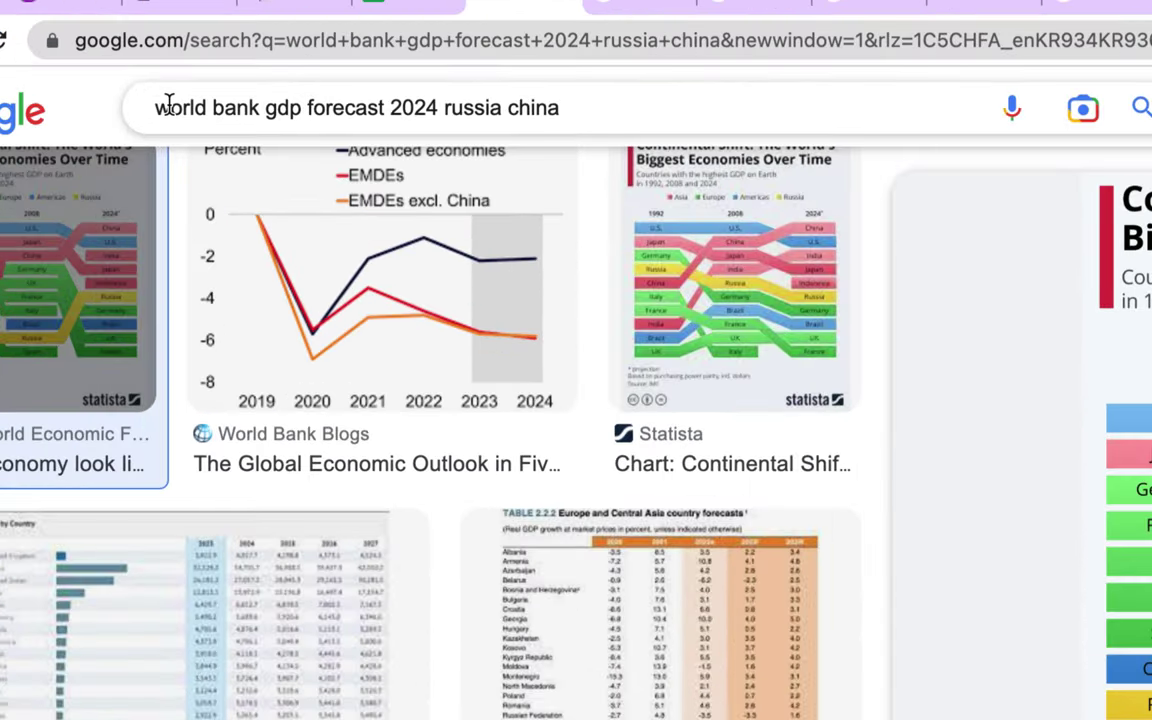
{"action": "triple_click", "coordinate": [217, 112]}
{"action": "type", "text": "더"}
{"action": "key", "text": "BackSpace"}
{"action": "type", "text": "eu g"}
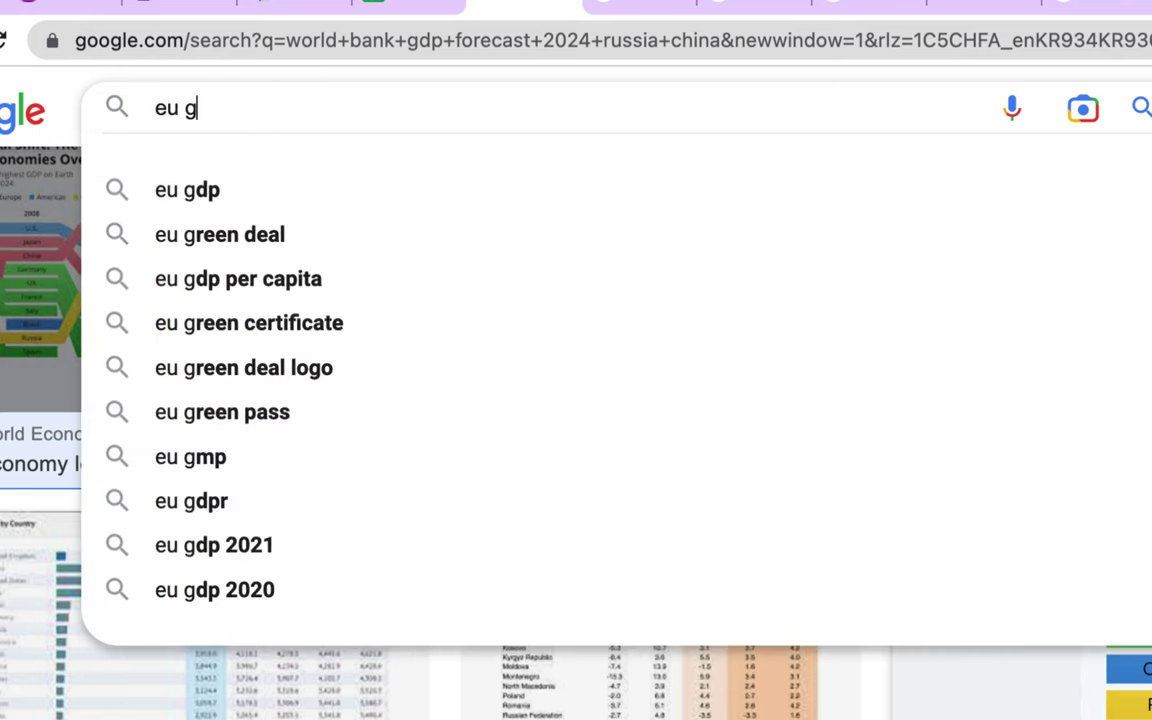
{"action": "type", "text": "dp 2"}
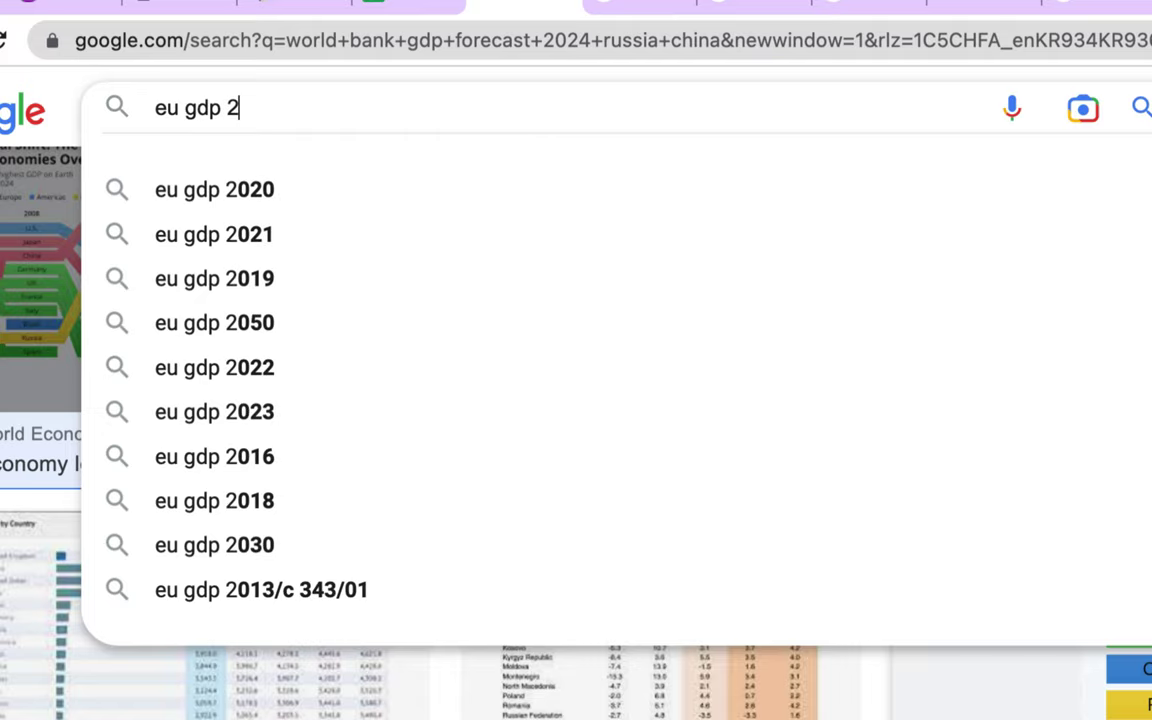
{"action": "type", "text": "021"}
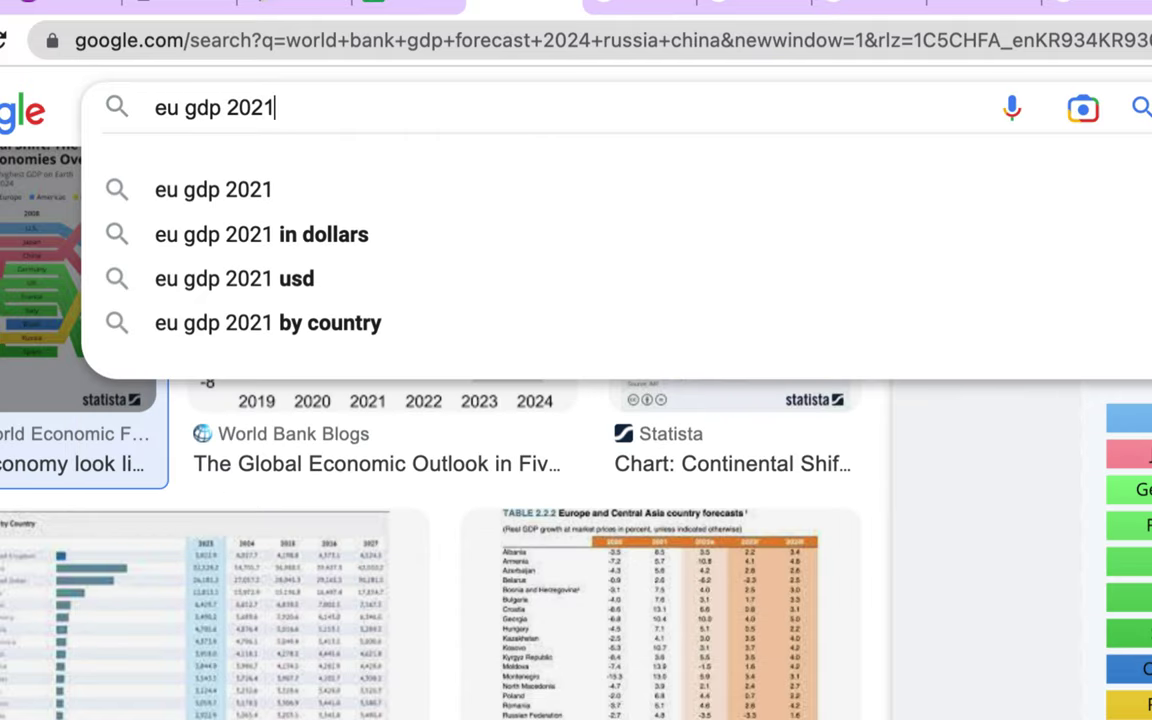
{"action": "key", "text": "Return"}
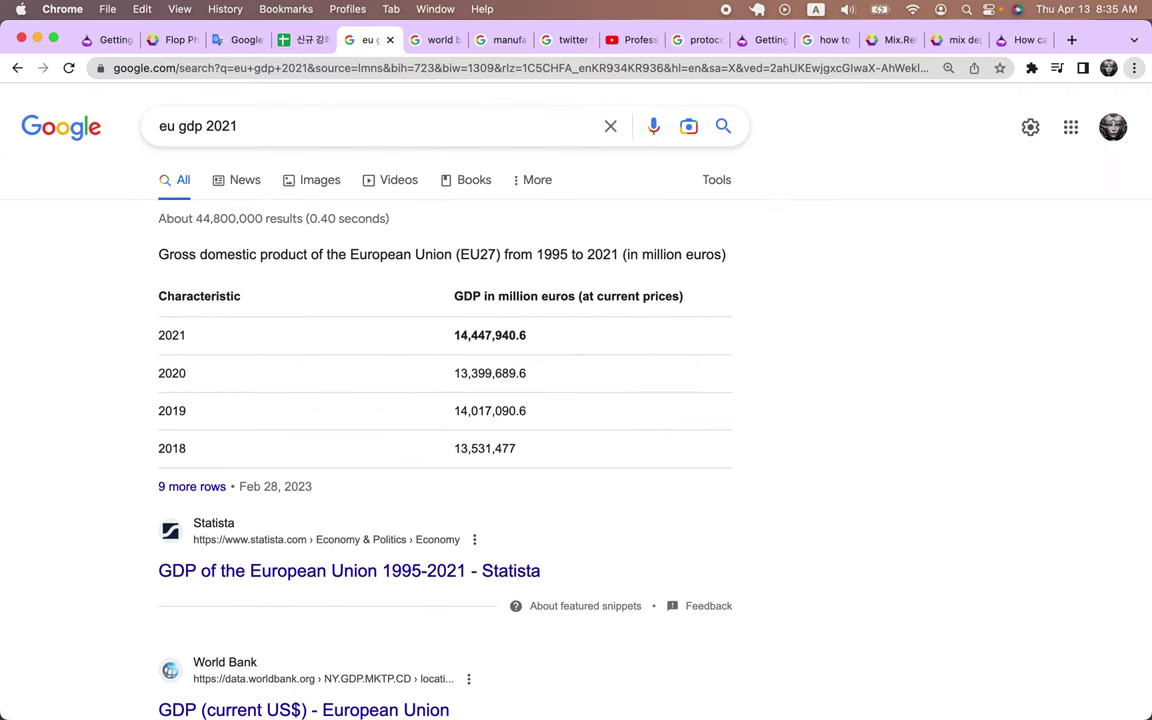
Return to the spreadsheet and enter "15 trillion = 2경" in the empty cell B4.
{"action": "left_click", "coordinate": [305, 40]}
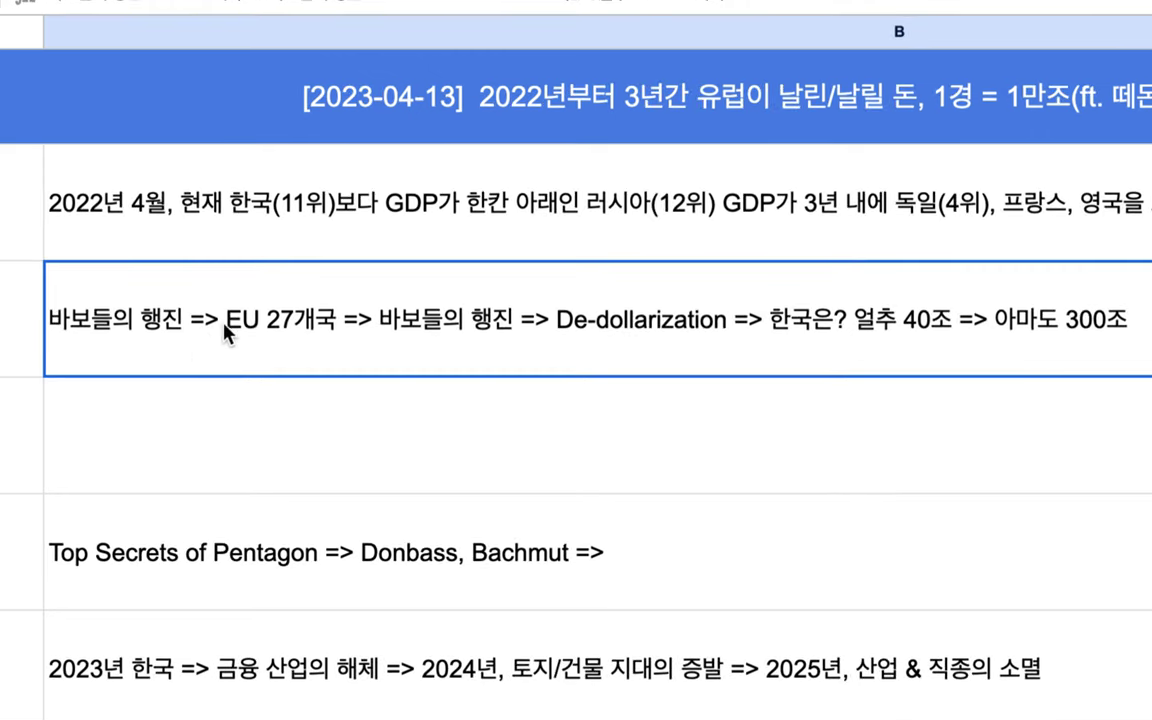
{"action": "double_click", "coordinate": [179, 376]}
{"action": "type", "text": "1"}
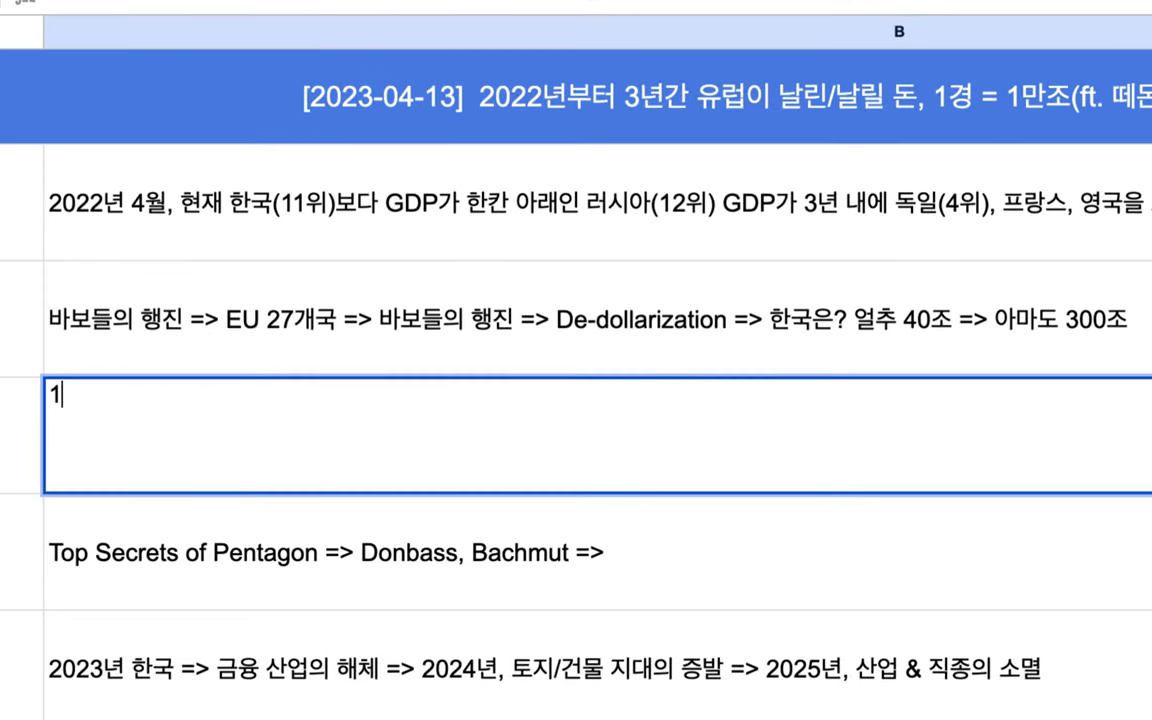
{"action": "type", "text": "5 trillion ="}
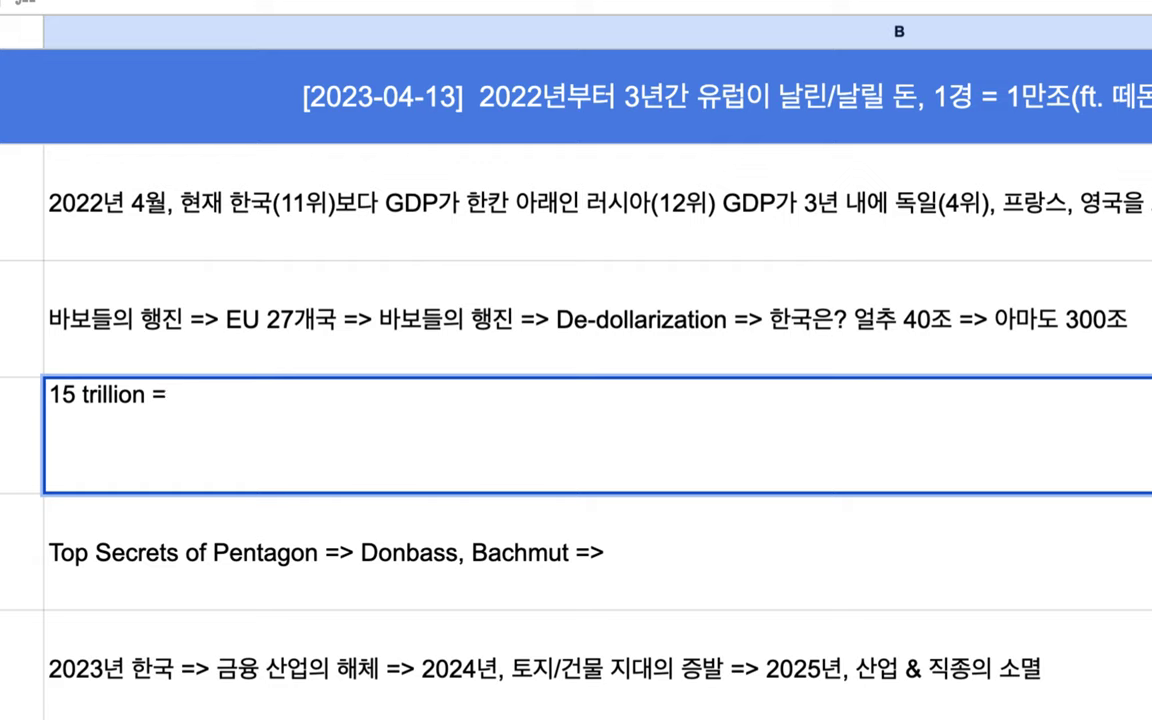
{"action": "left_click_drag", "start_coordinate": [57, 400], "coordinate": [71, 402]}
{"action": "left_click", "coordinate": [177, 394]}
{"action": "type", "text": "2"}
{"action": "type", "text": "2u"}
{"action": "key", "text": "BackSpace"}
{"action": "key", "text": "BackSpace"}
{"action": "type", "text": "경"}
Put "EU 27개국의 GDP =>" before the amount in cell B4 and append "=>" to its end.
{"action": "left_click", "coordinate": [53, 394]}
{"action": "type", "text": "띠"}
{"action": "key", "text": "BackSpace"}
{"action": "key", "text": "BackSpace"}
{"action": "type", "text": "EU 2"}
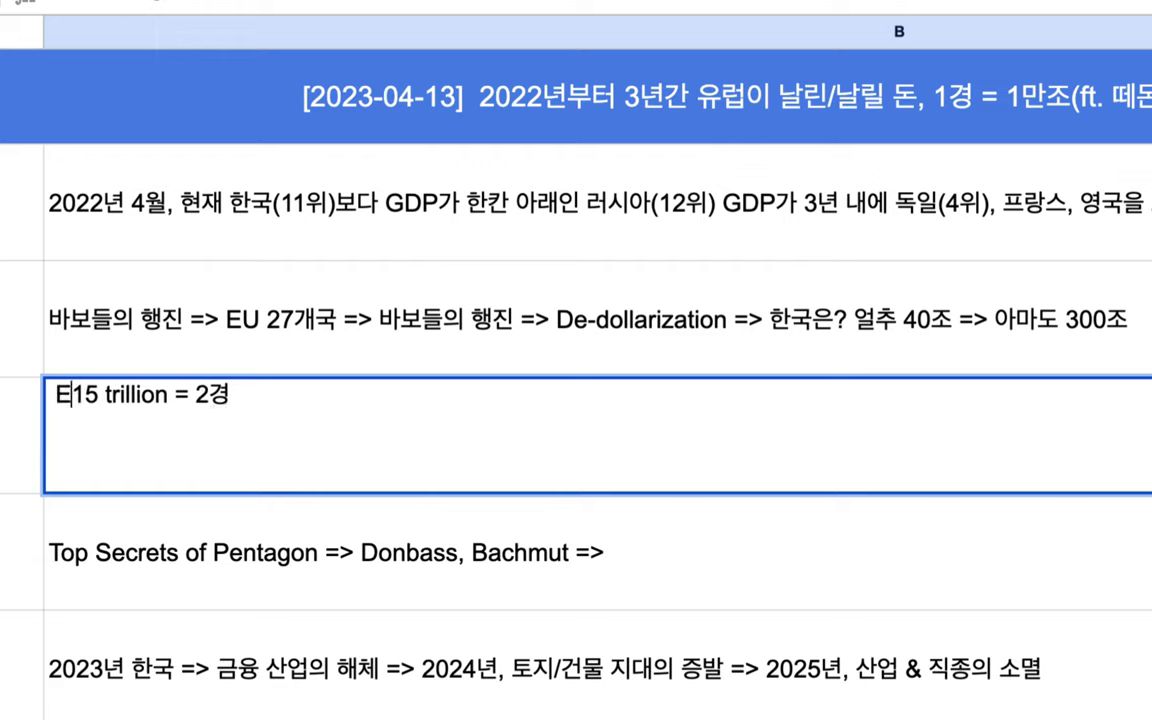
{"action": "type", "text": "7개국의 "}
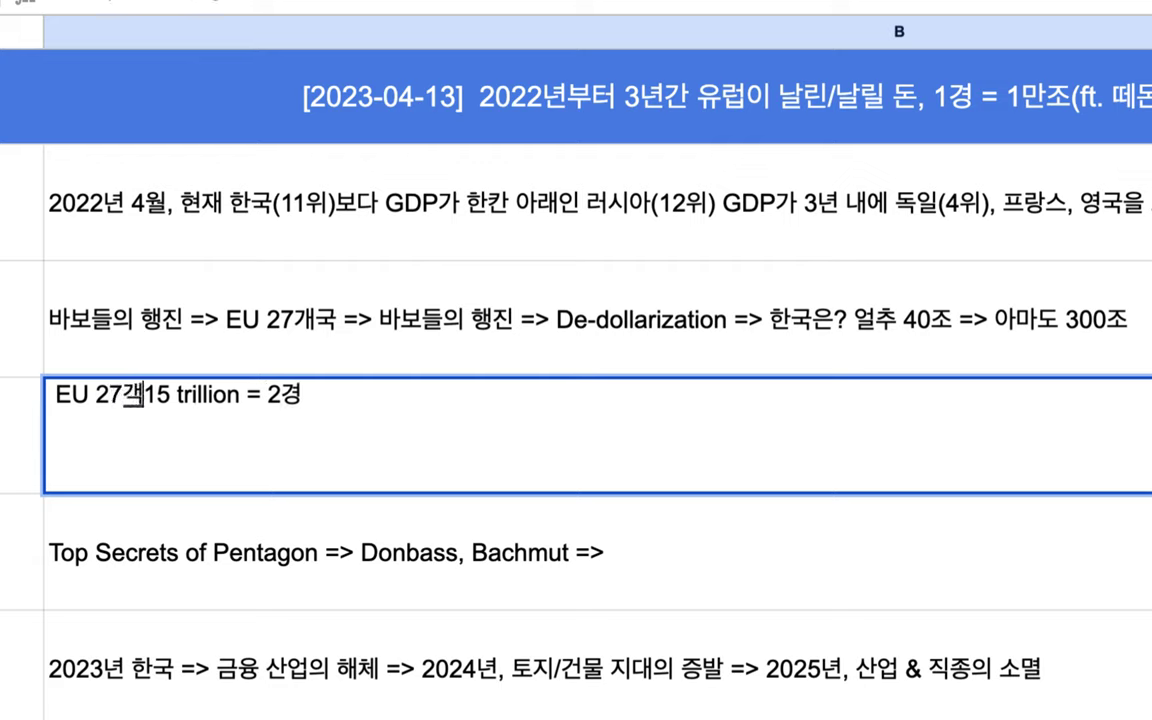
{"action": "type", "text": "GDP "}
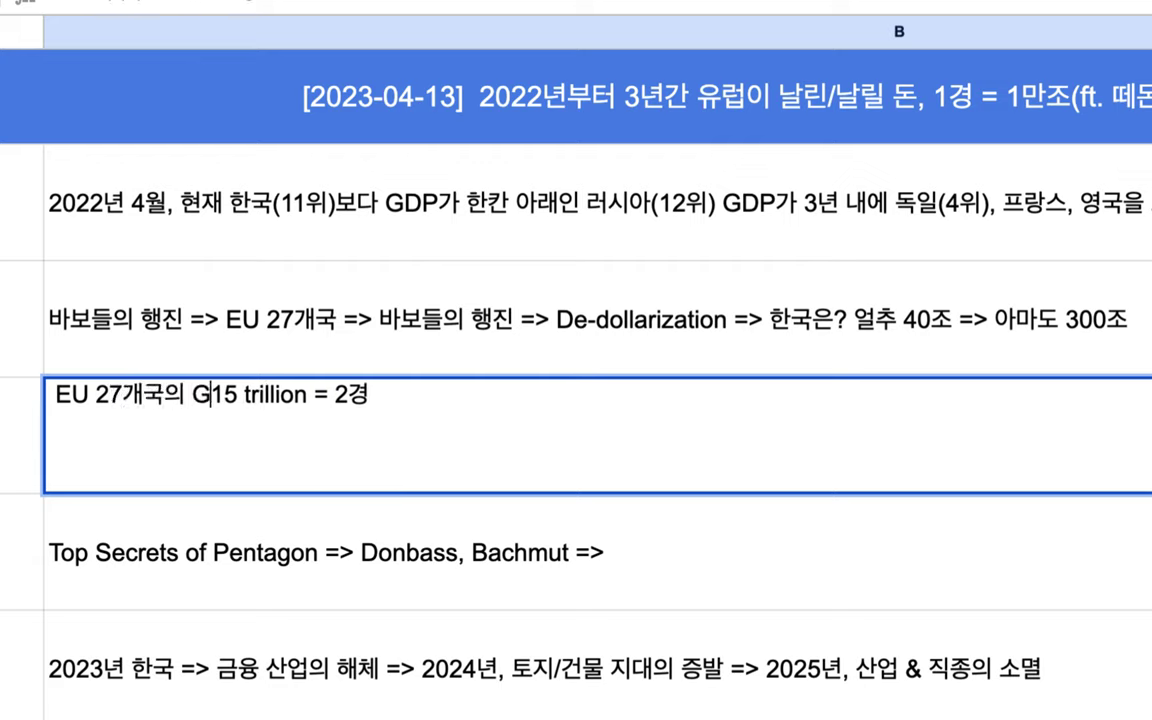
{"action": "type", "text": "=>"}
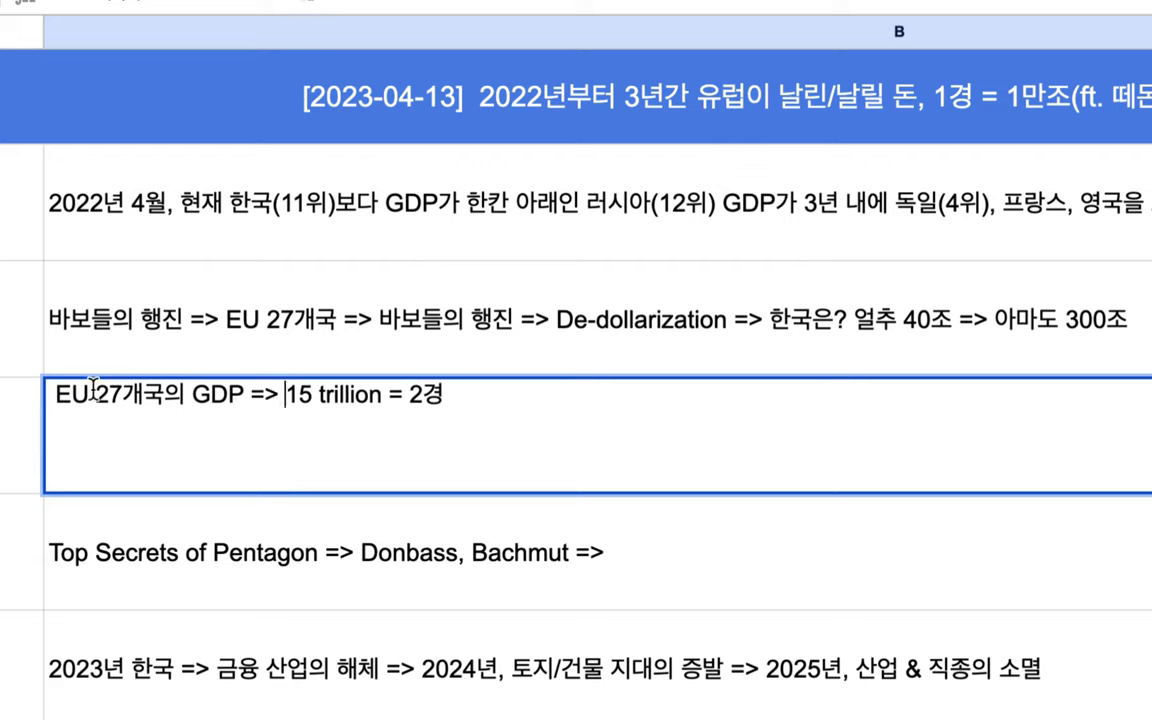
{"action": "type", "text": "=>"}
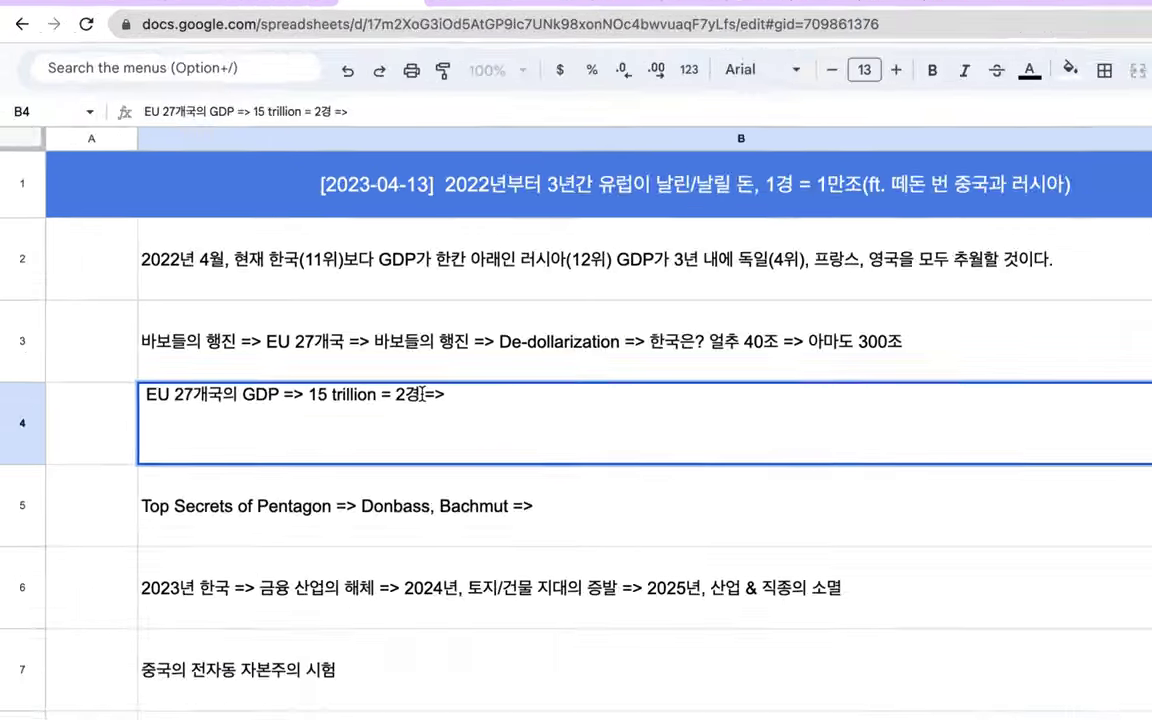
Open the Korea Times chart of the IMF's 2023 world economic outlook in the browser.
{"action": "left_click", "coordinate": [435, 40]}
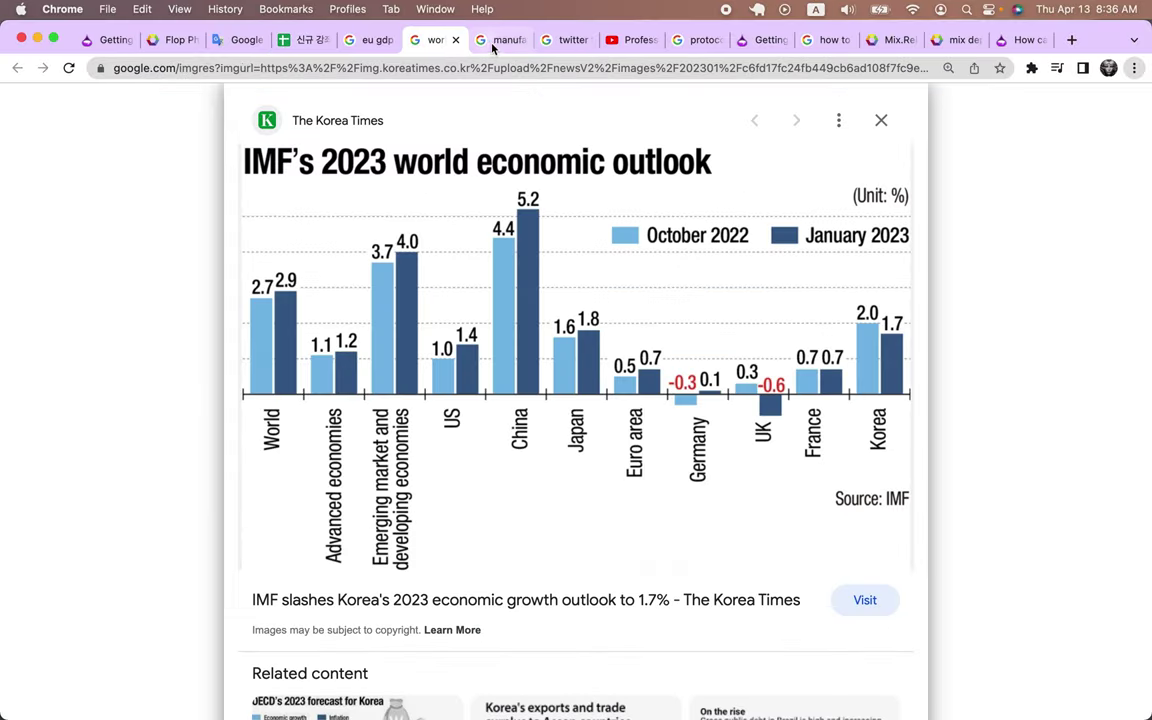